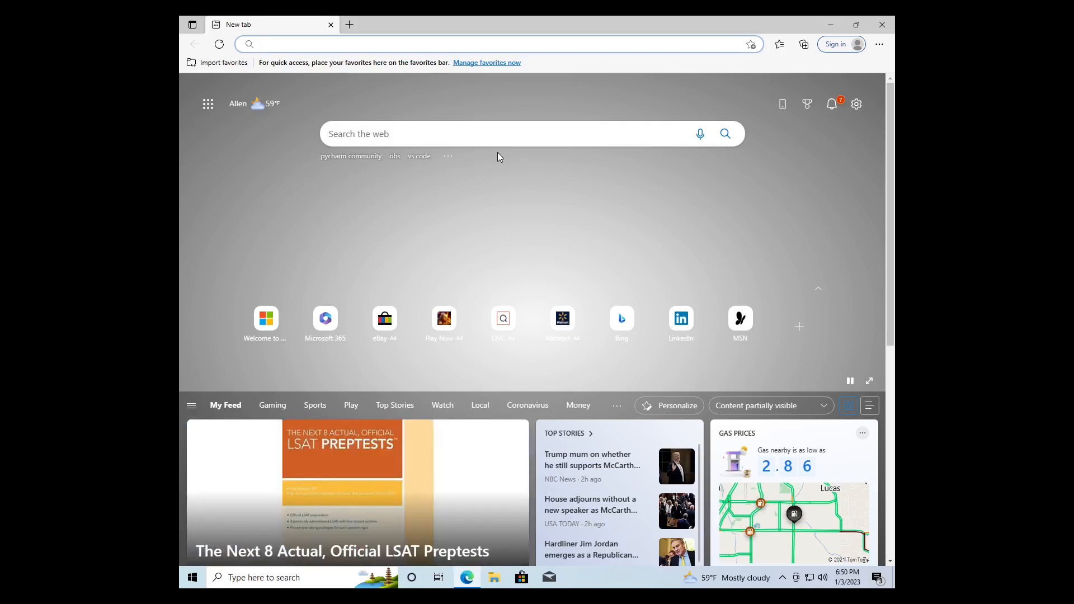
Search the web for PyCharm Community and download its Windows .exe installer from the JetBrains site
type("pycharm")
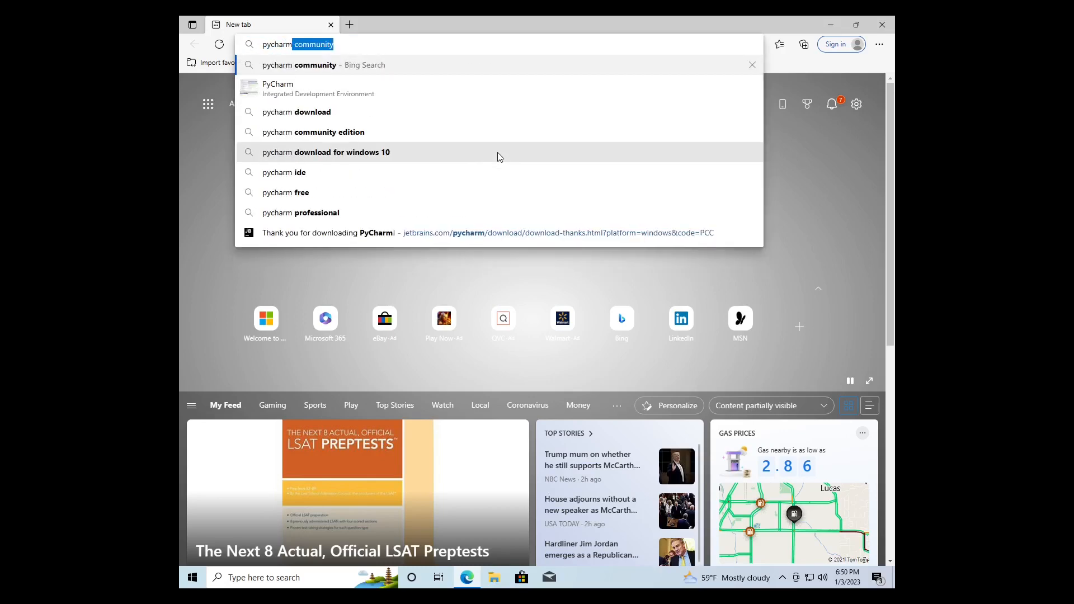
key("Return")
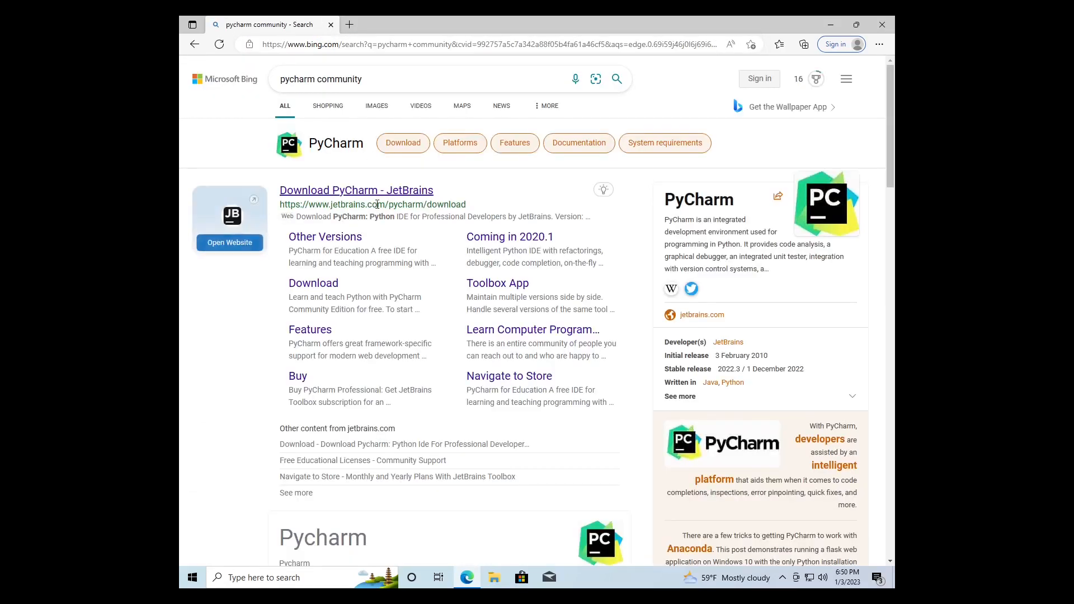
left_click(385, 187)
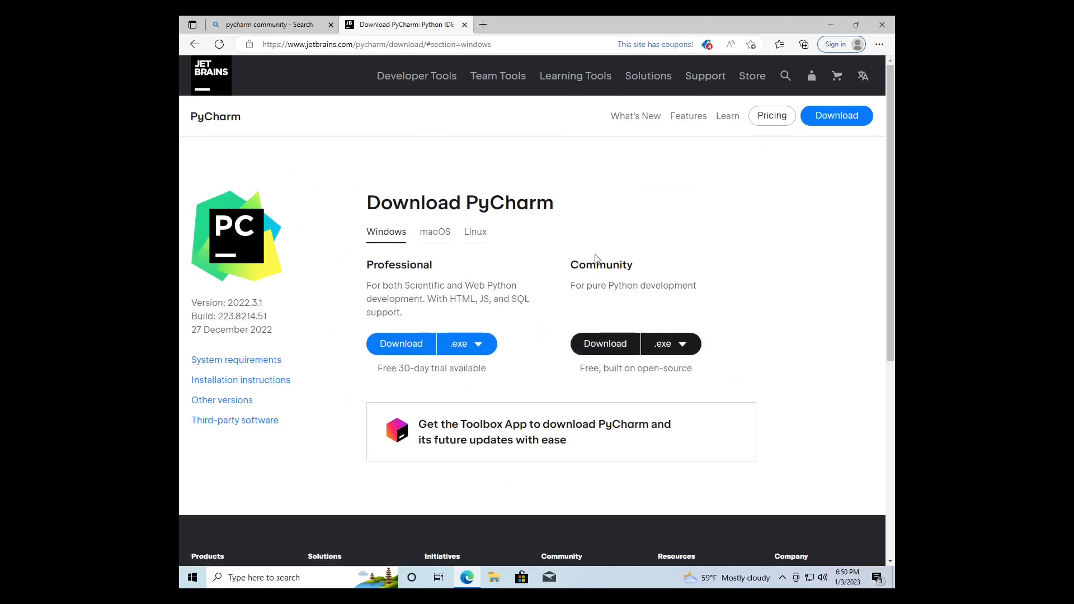
left_click(606, 345)
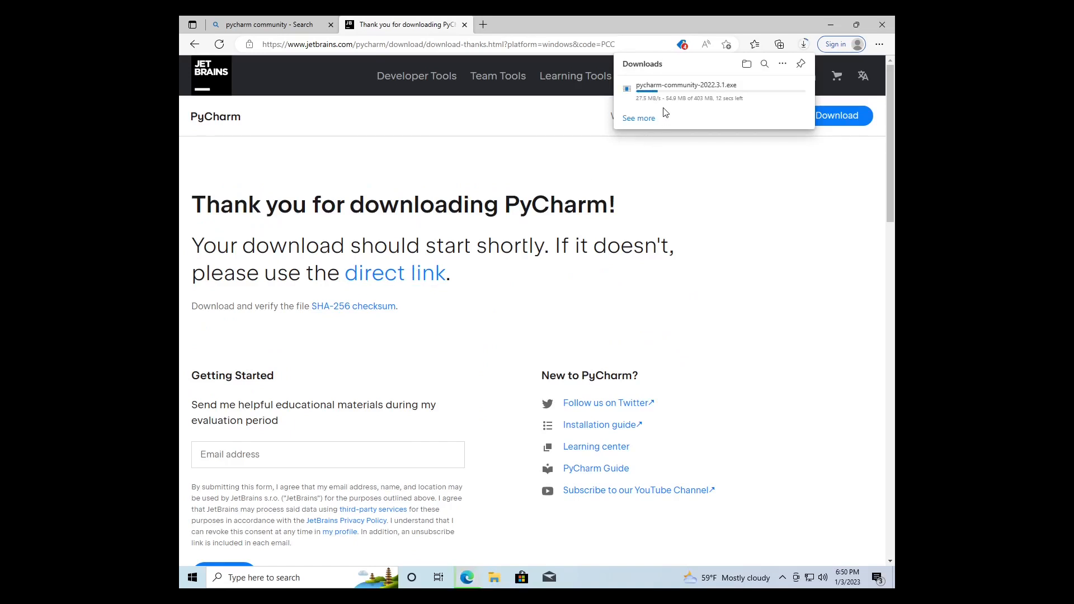
Launch the downloaded pycharm-community-2022.3.1.exe installer and allow it to make changes to the device
mouse_move(679, 103)
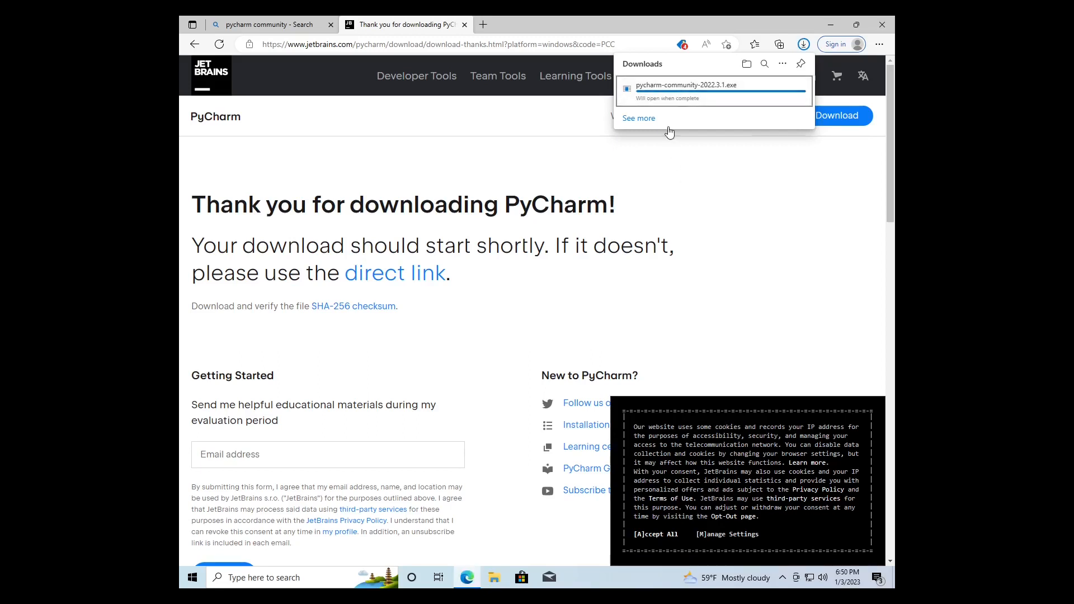
left_click(658, 99)
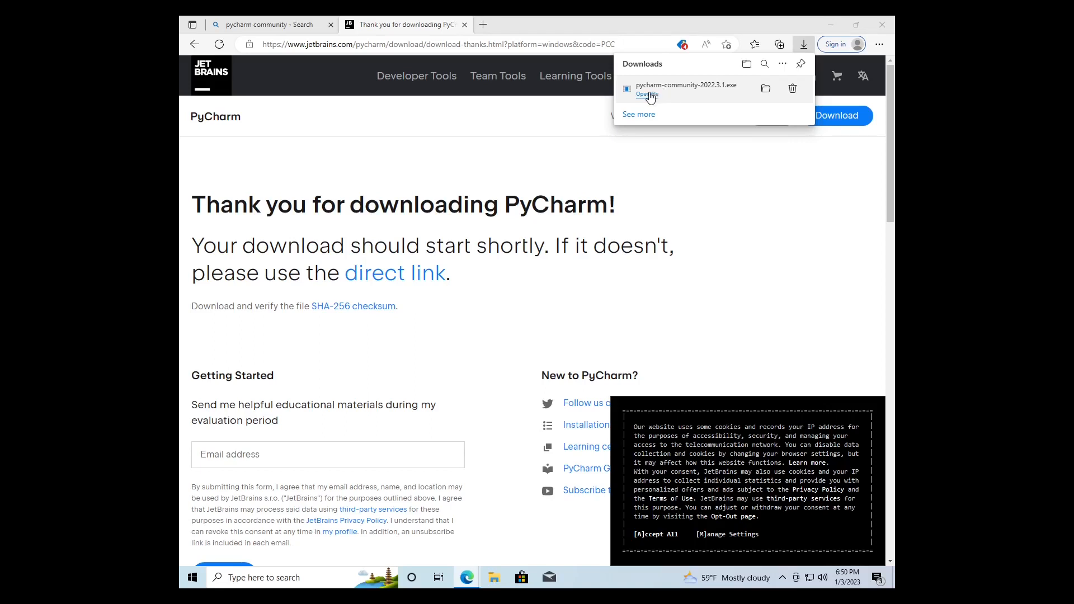
left_click(649, 96)
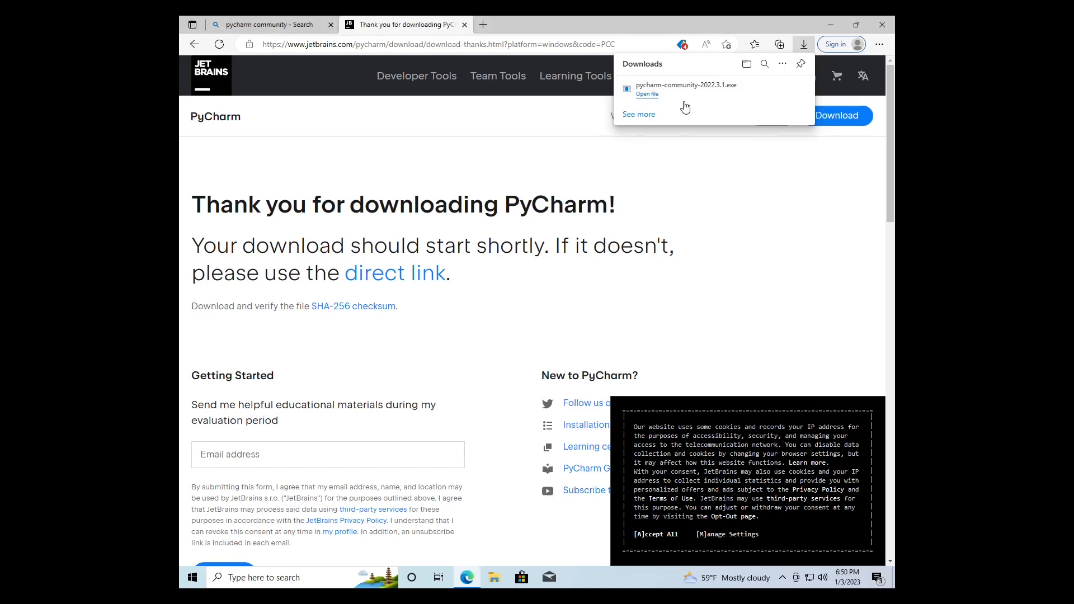
left_click(648, 94)
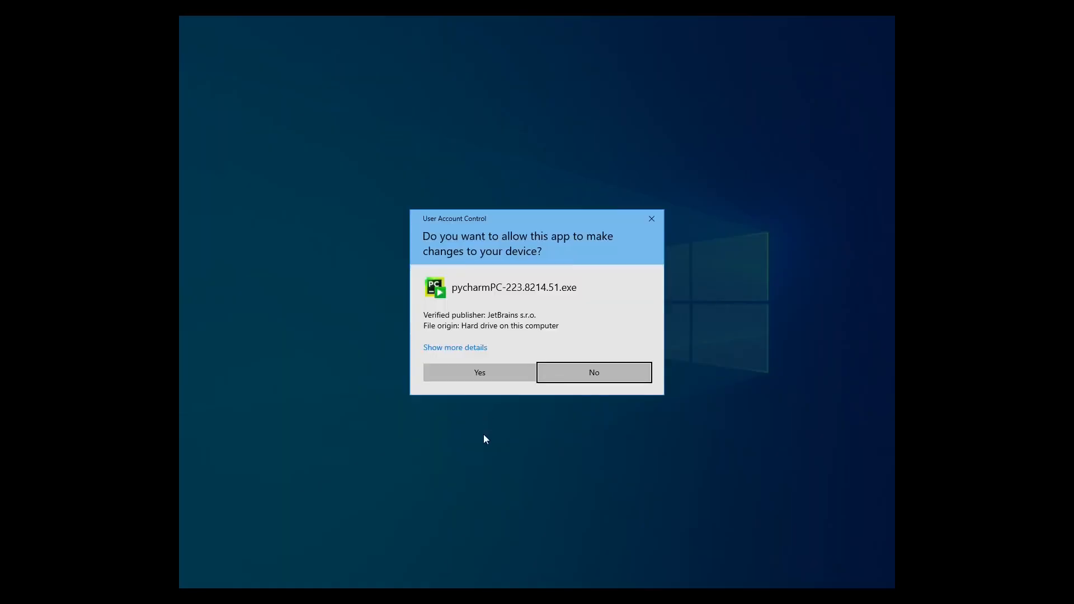
left_click(492, 370)
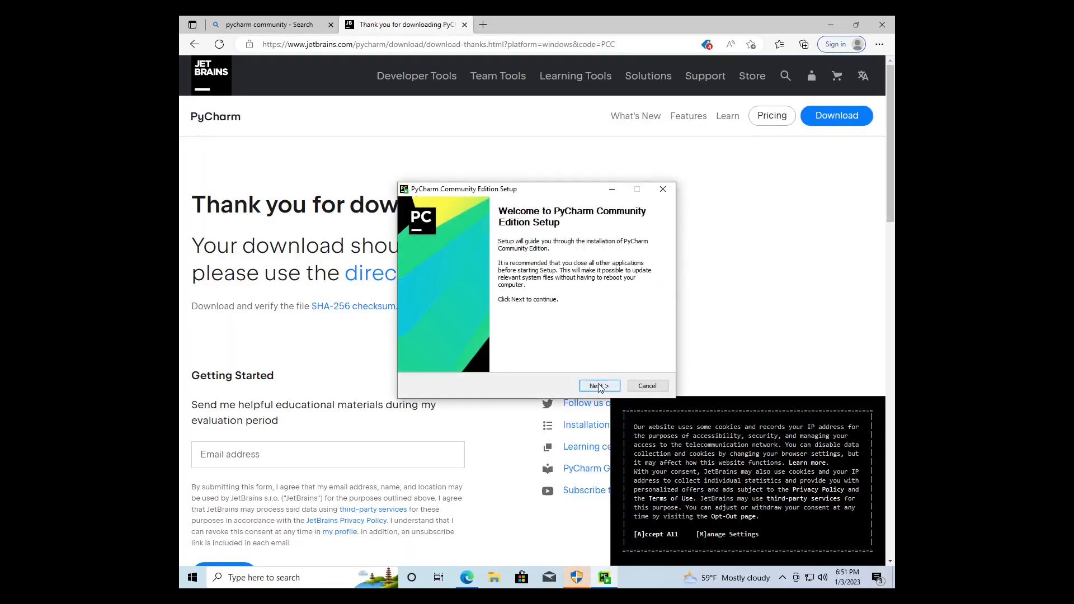
Install PyCharm Community Edition in the default folder with the "Open Folder as Project" context menu option enabled, approving the permission request
left_click(599, 386)
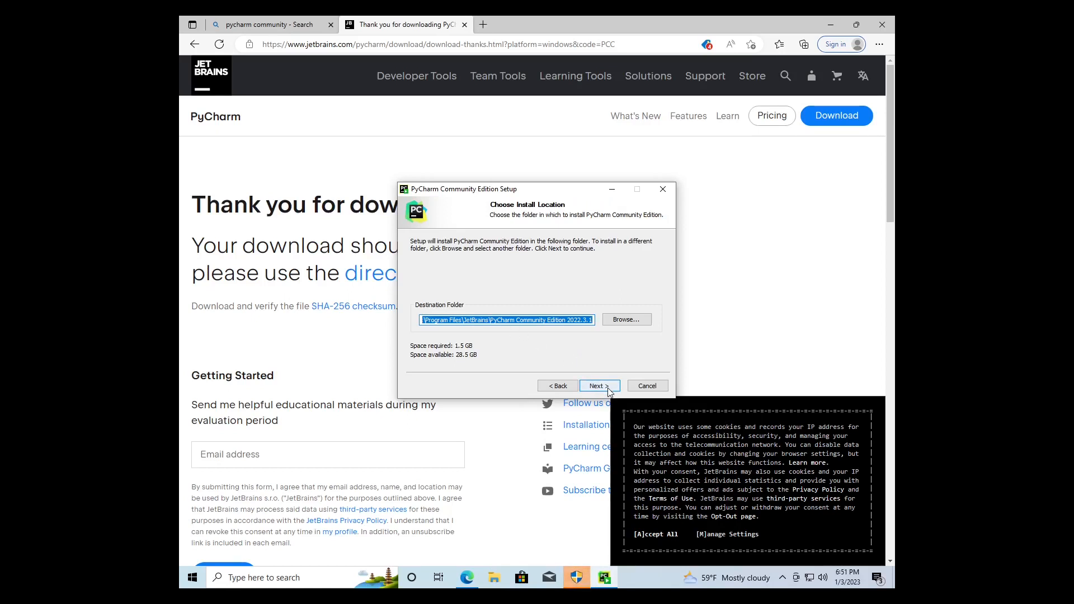
left_click(609, 391)
left_click(419, 298)
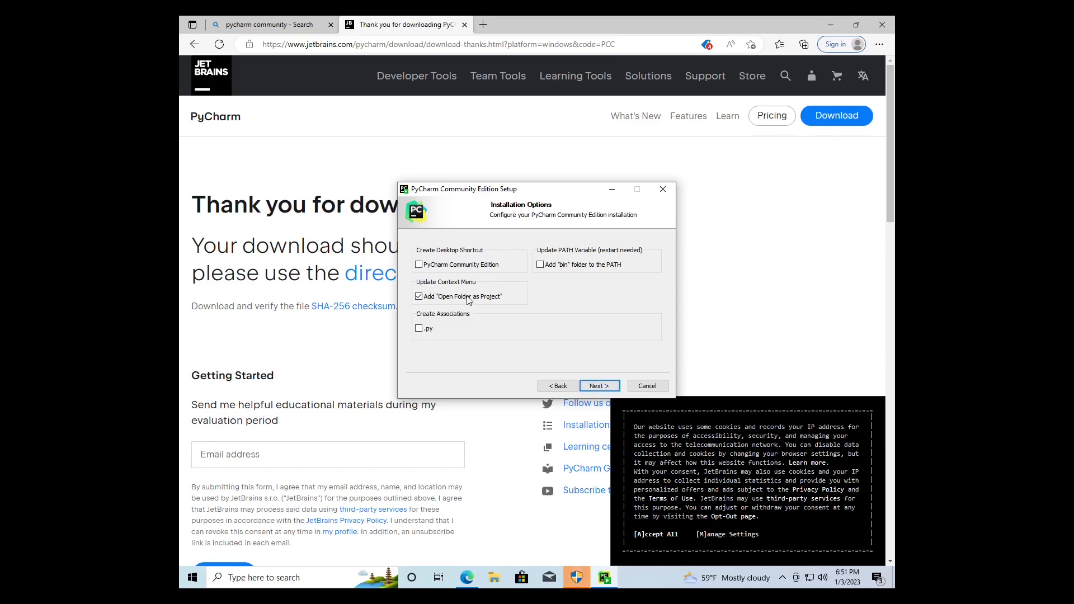
left_click(599, 386)
left_click(601, 386)
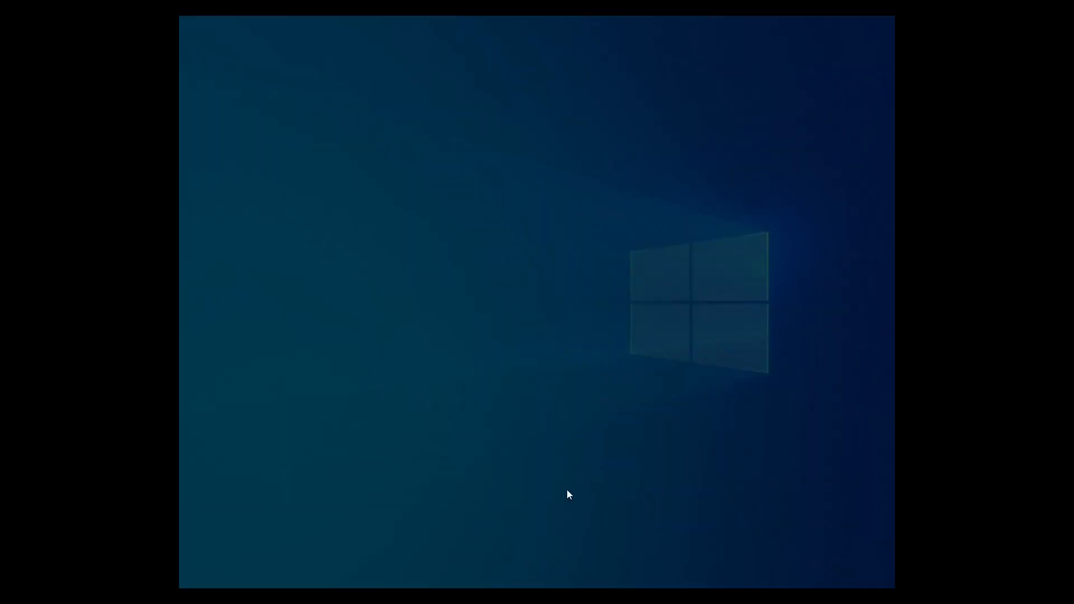
left_click(492, 372)
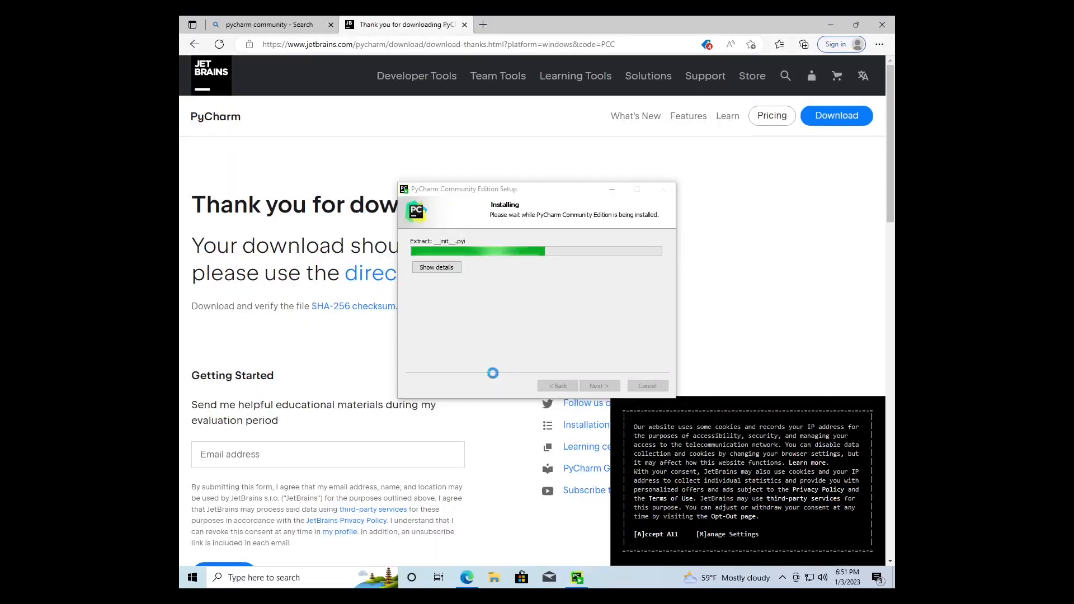
left_click(647, 386)
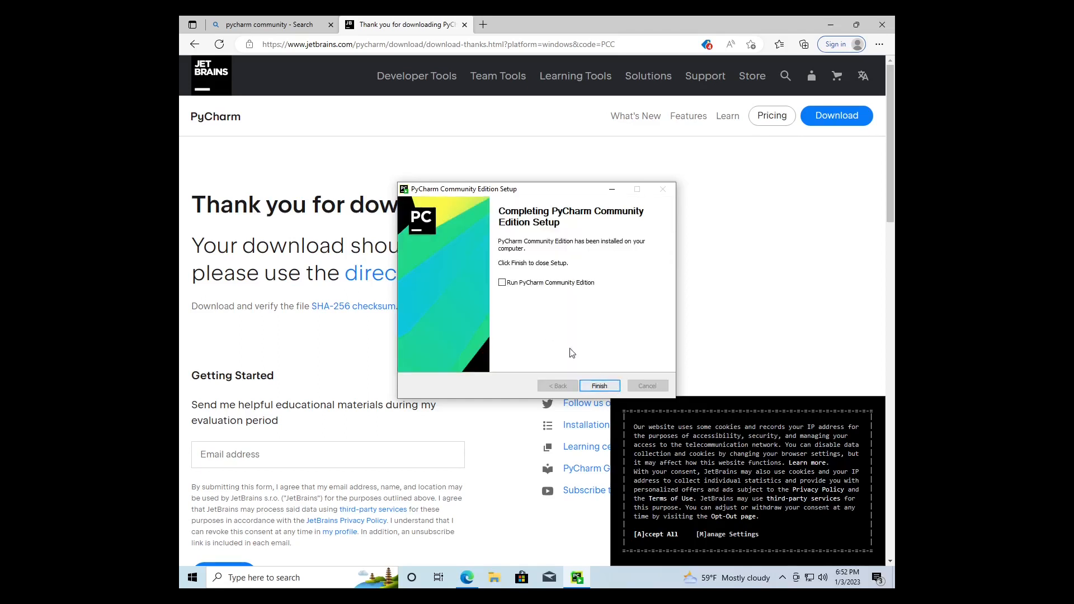
Finish the setup with the option to run PyCharm Community Edition enabled, and close the browser
left_click(503, 283)
left_click(600, 386)
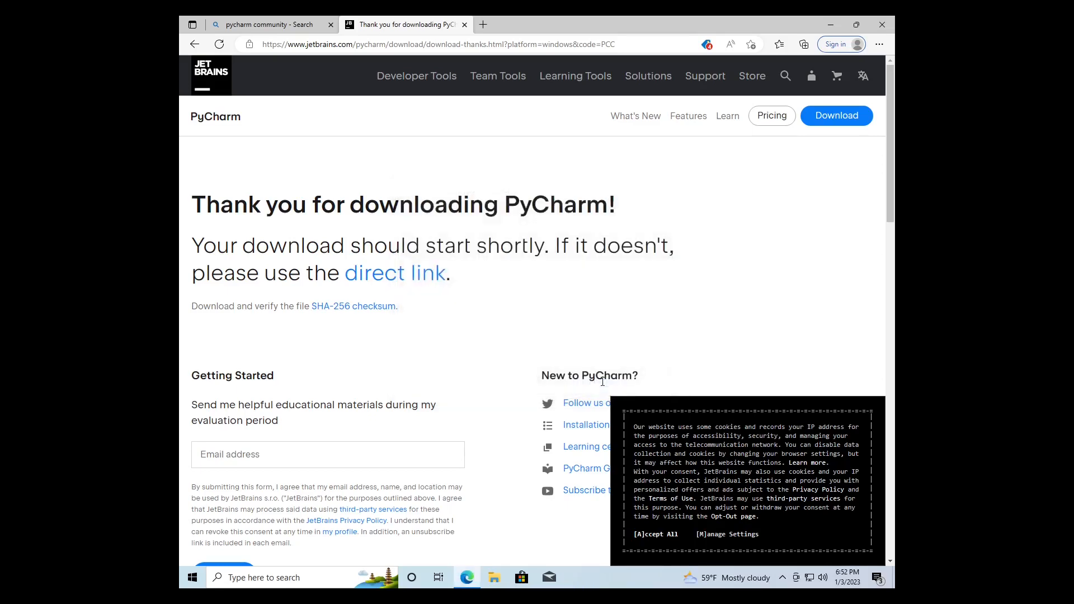
left_click(883, 25)
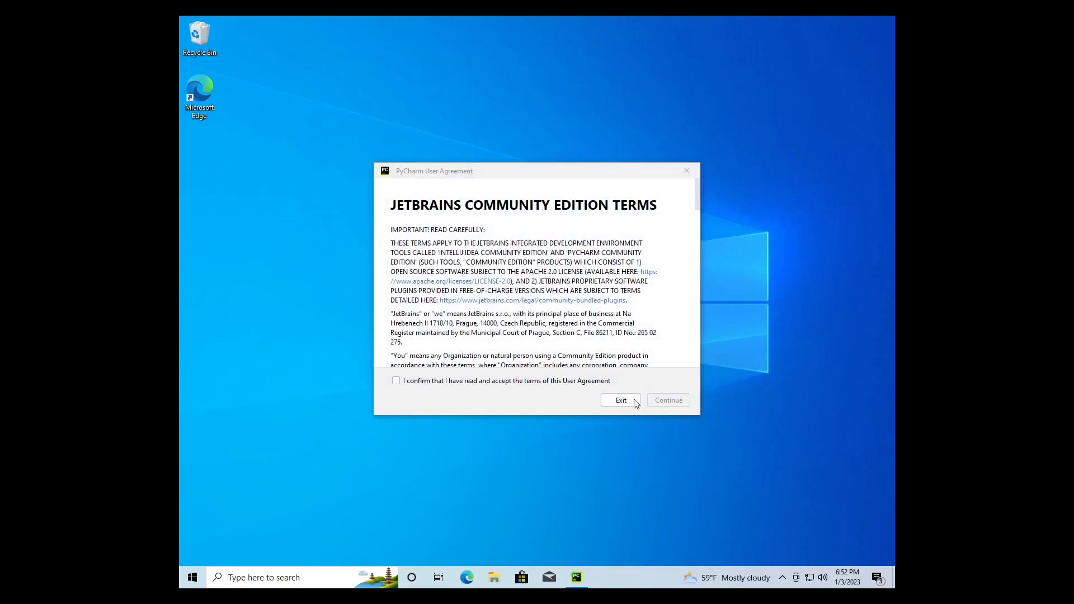
Accept the PyCharm User Agreement and decline sending anonymous usage statistics
left_click(396, 381)
left_click(669, 400)
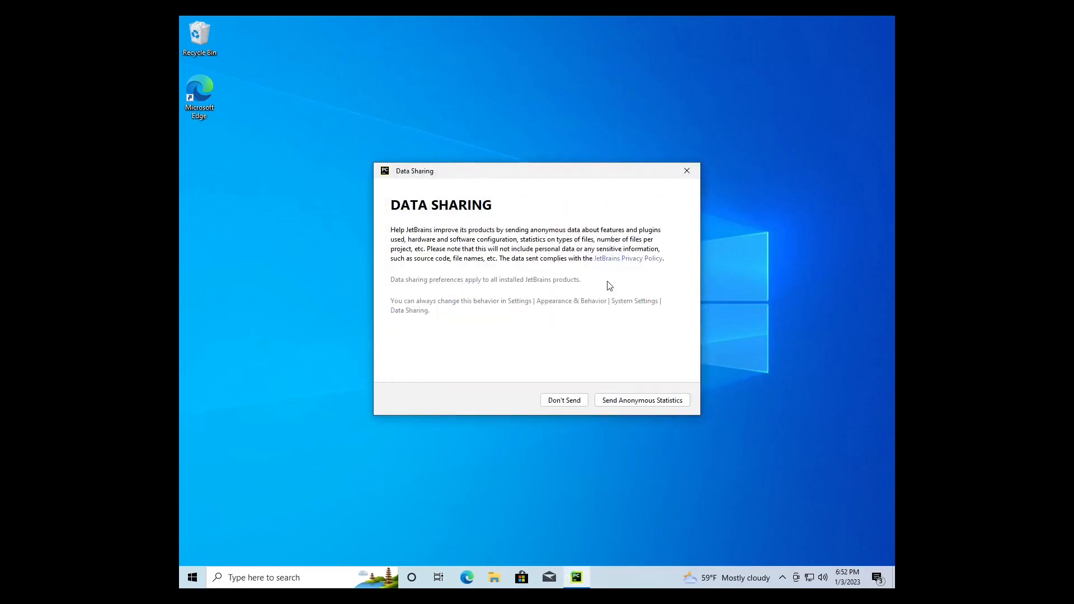
left_click(566, 401)
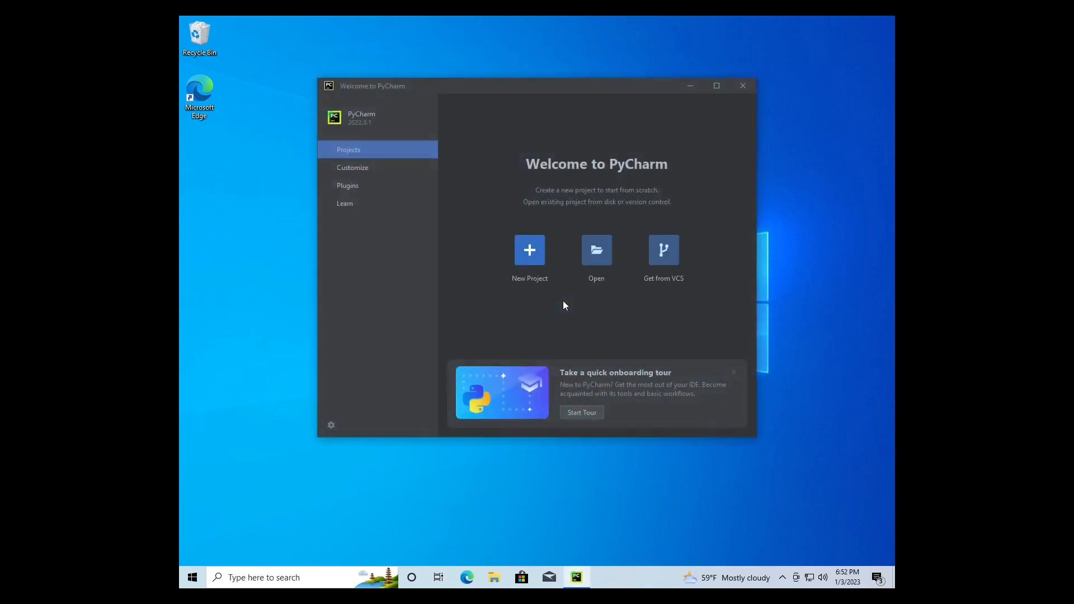
Create a new project named python1 with a Virtualenv environment that uses Python 3.10 as base interpreter
left_click_drag(518, 82, 520, 121)
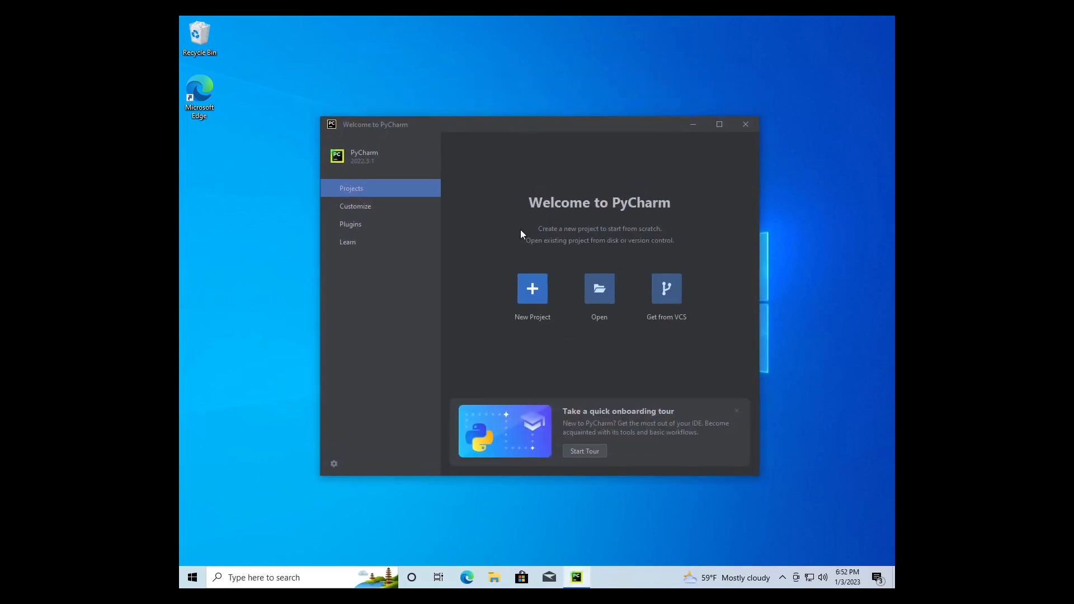
left_click(532, 289)
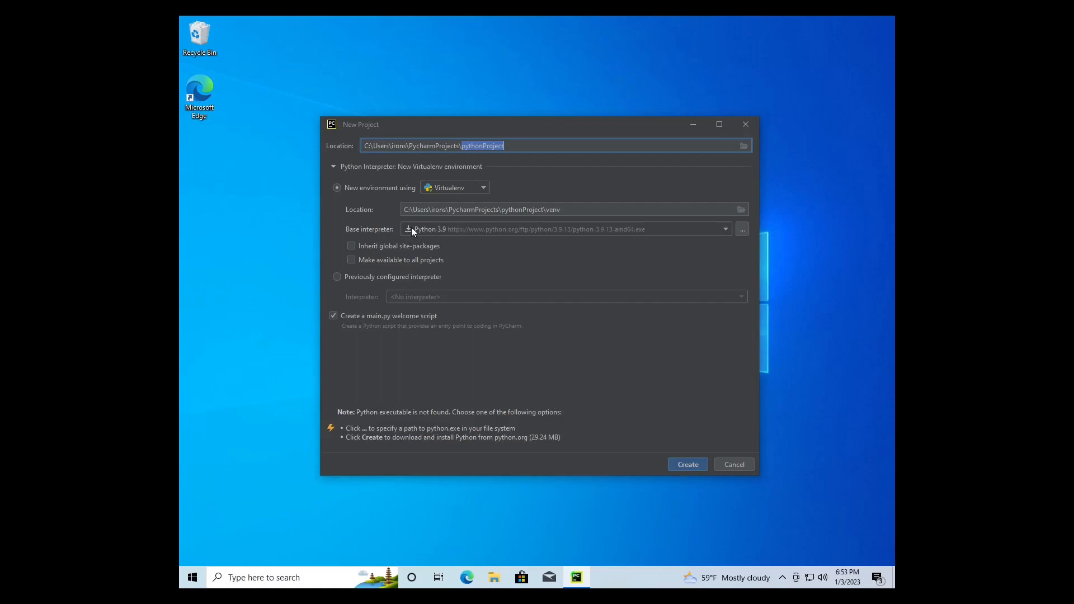
left_click(411, 228)
left_click(429, 257)
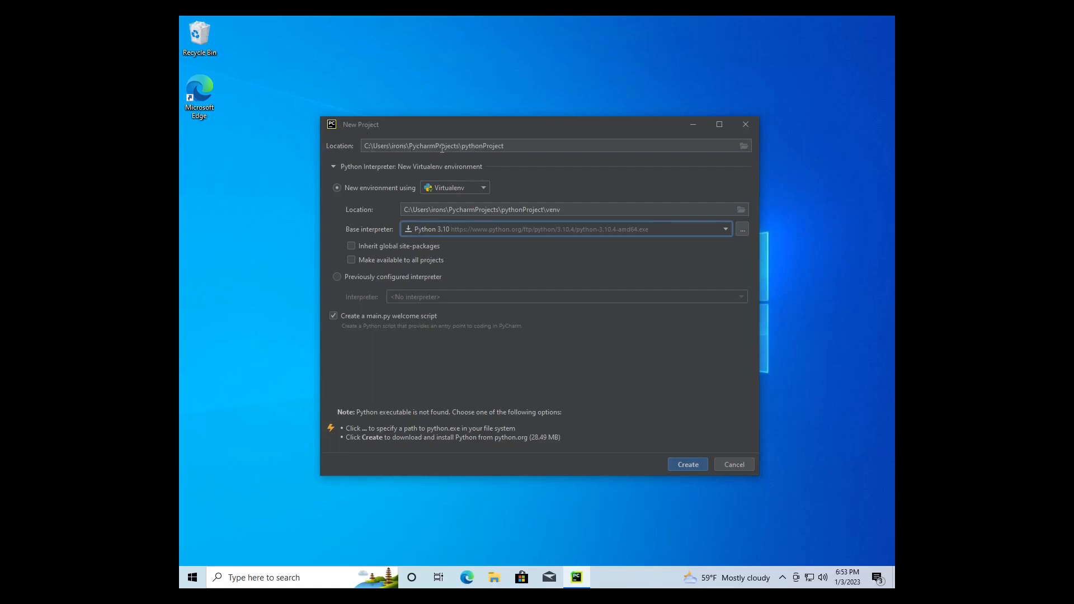
double_click(463, 146)
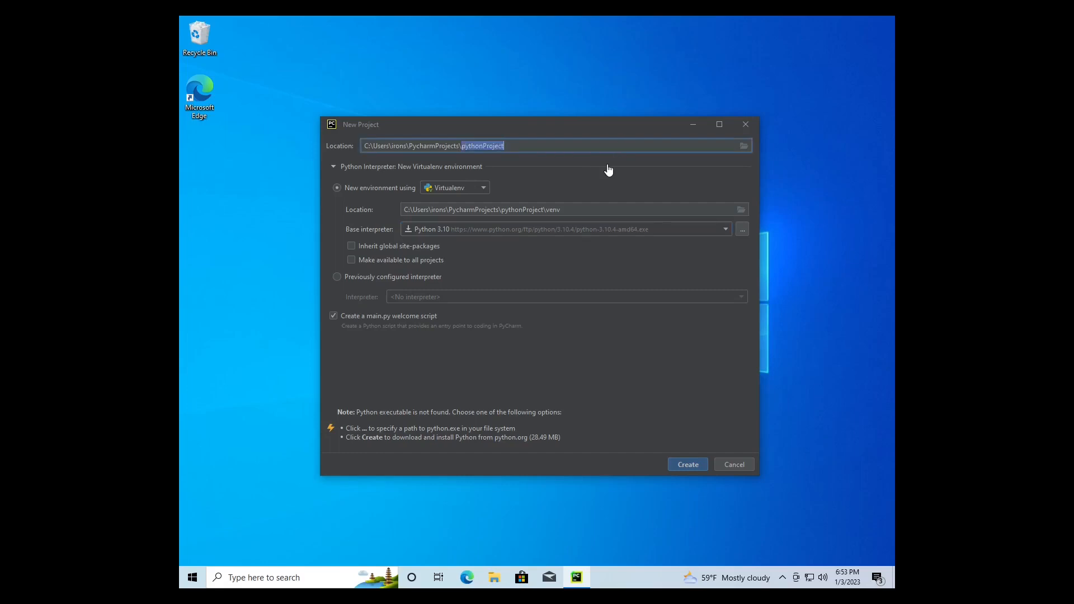
type("python1")
left_click(696, 468)
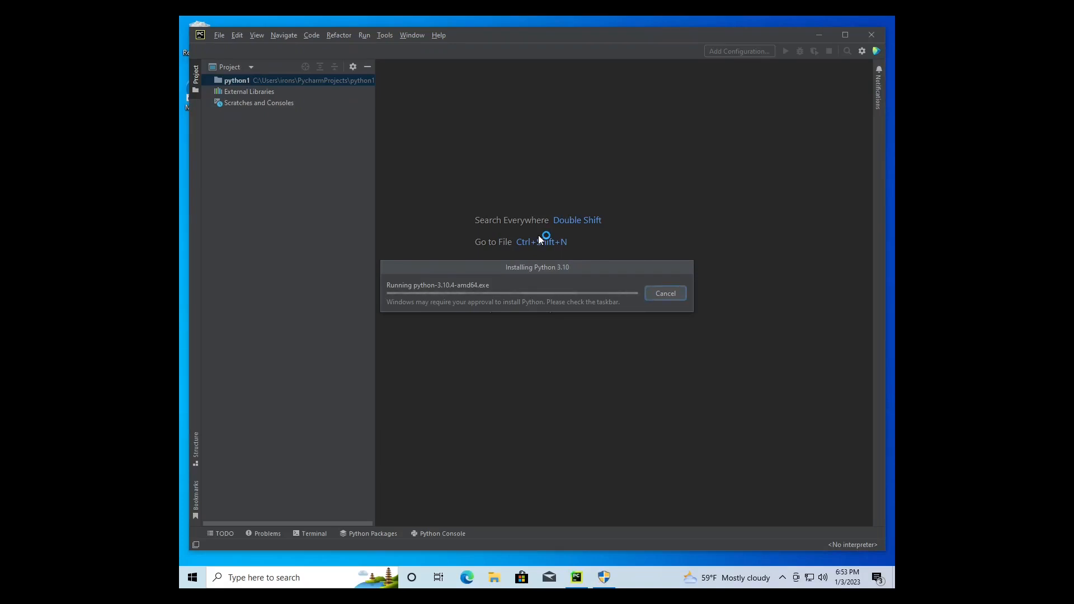
Allow the Python 3.10.4 installer to make changes, and choose to always download pre-built shared indexes
left_click(608, 577)
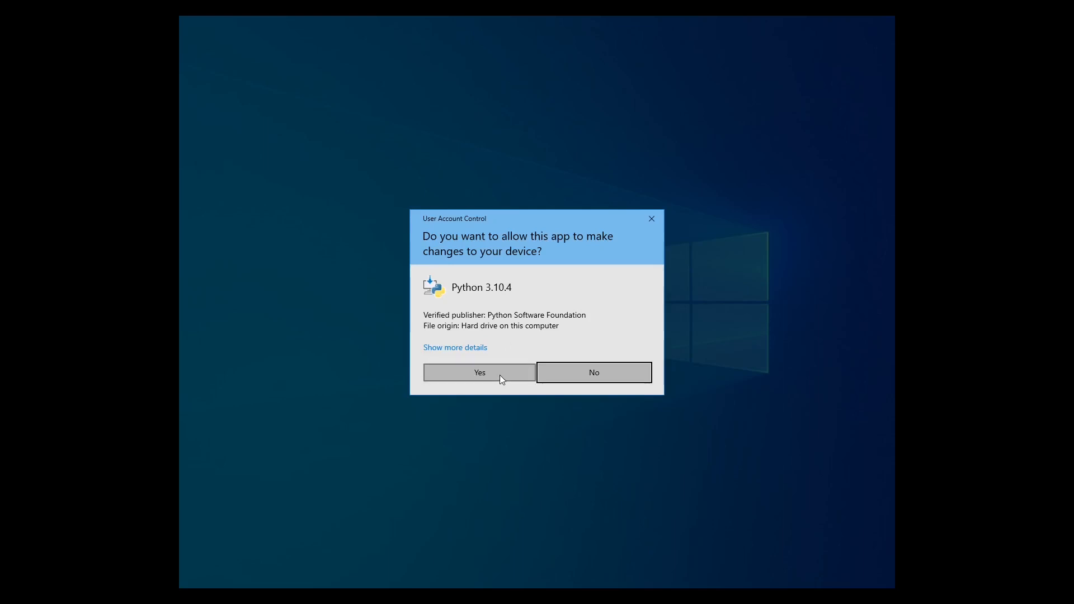
left_click(499, 374)
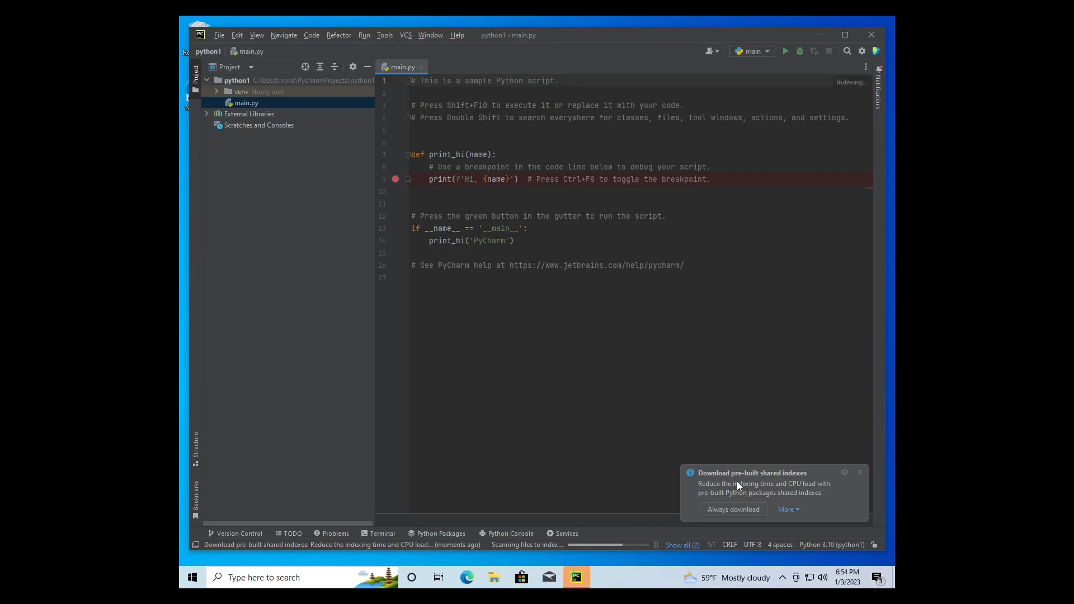
left_click(732, 509)
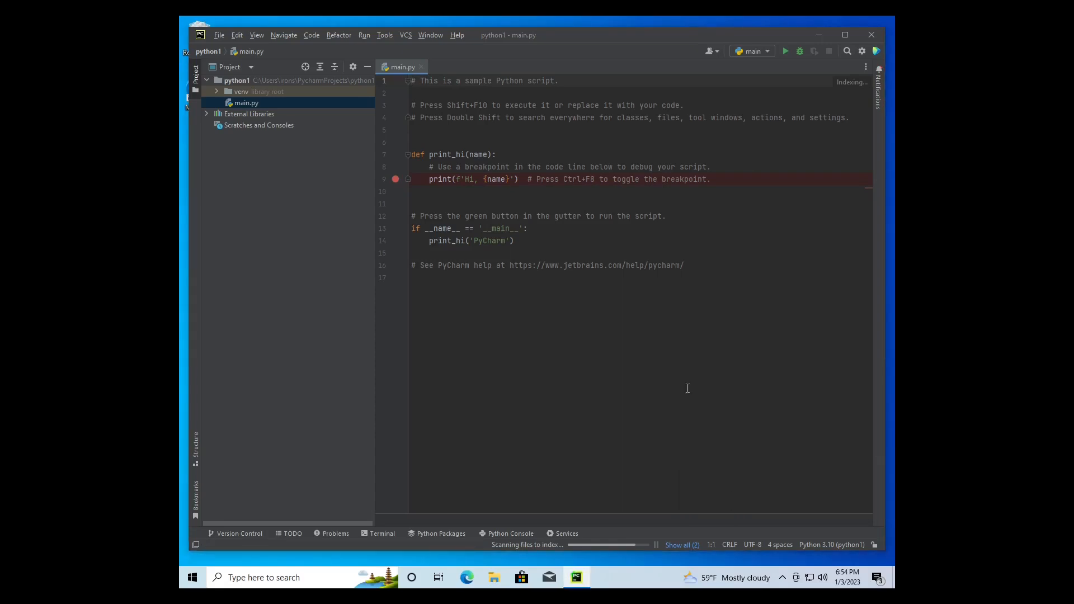
Delete all of the sample code in main.py
left_click_drag(699, 322, 312, 21)
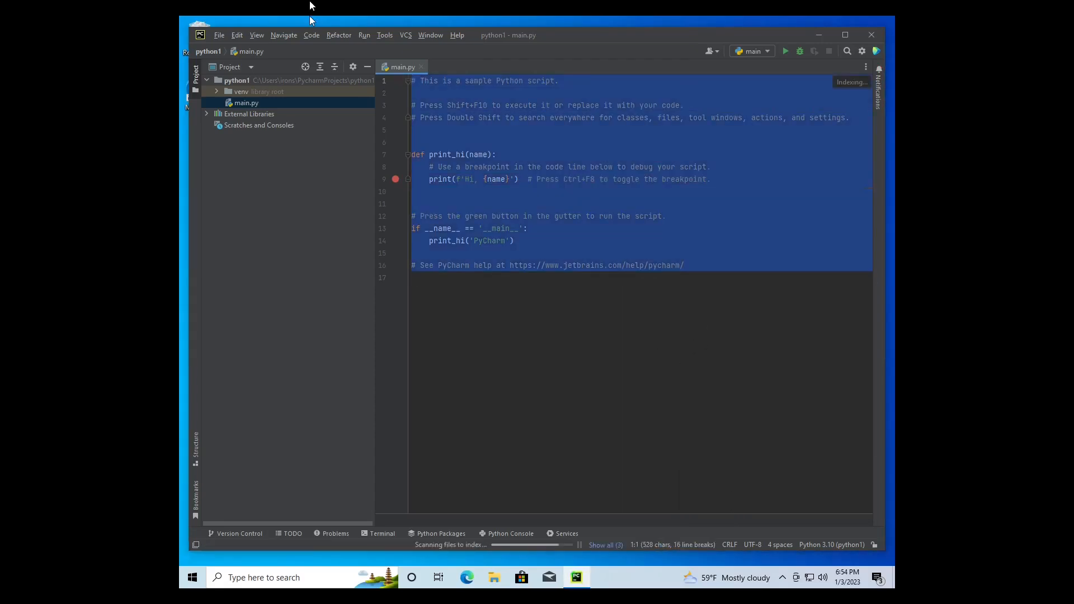
left_click_drag(620, 361, 345, 26)
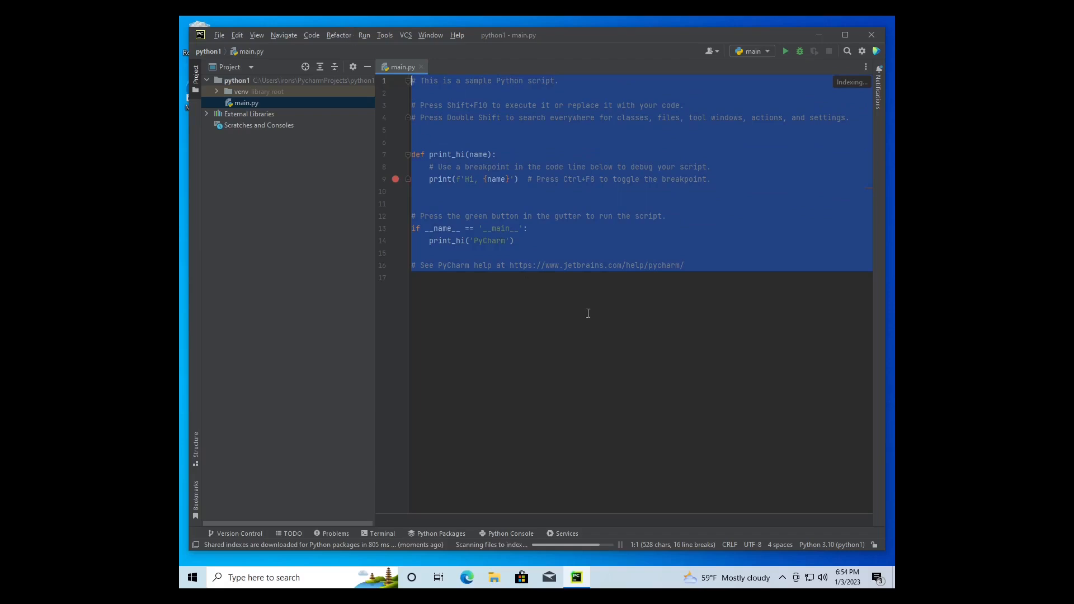
key("BackSpace")
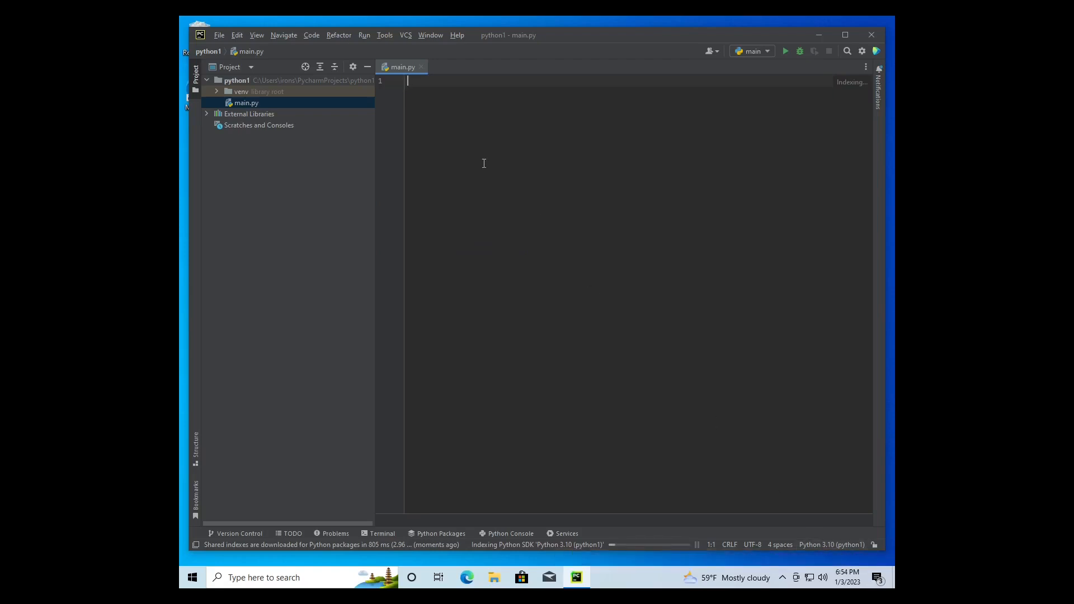
Write print("hello world") in main.py, followed by two line breaks, and run the main script
type("print(\"")
type("hello world\"")
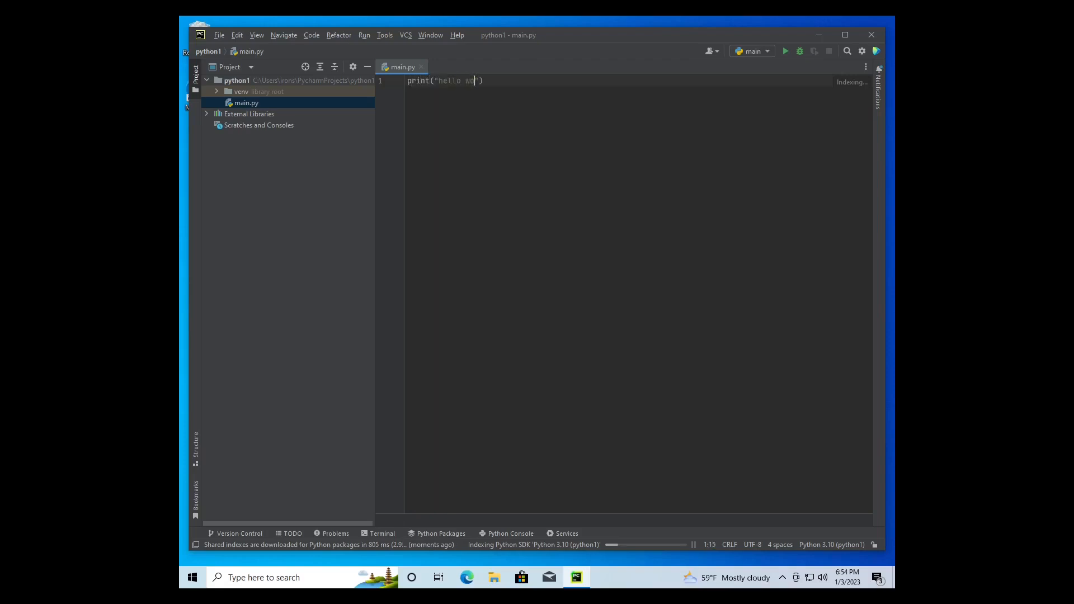
key("Return")
key("Return")
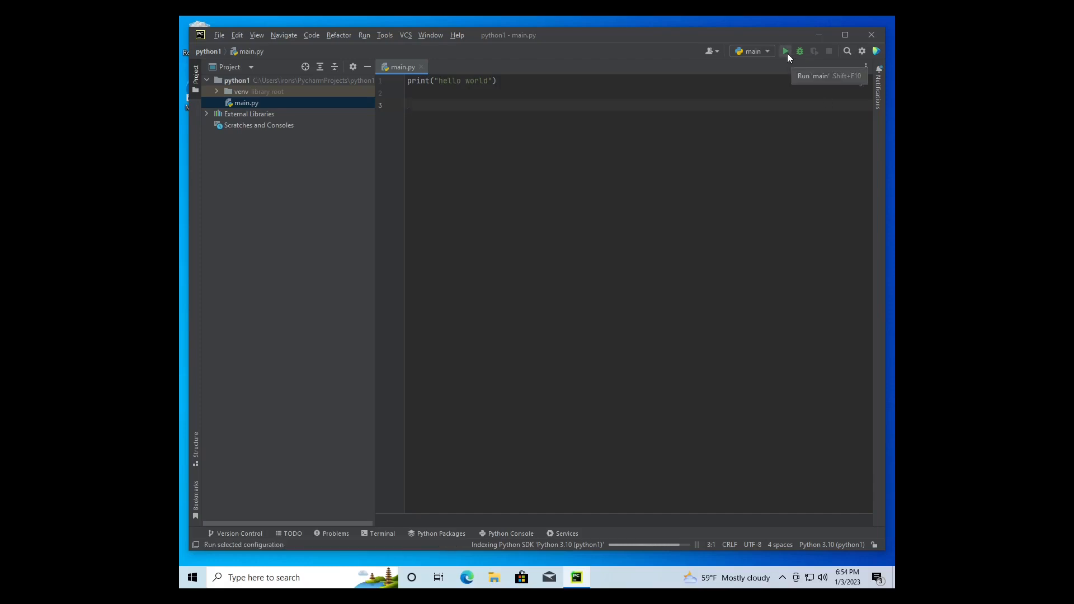
left_click(786, 52)
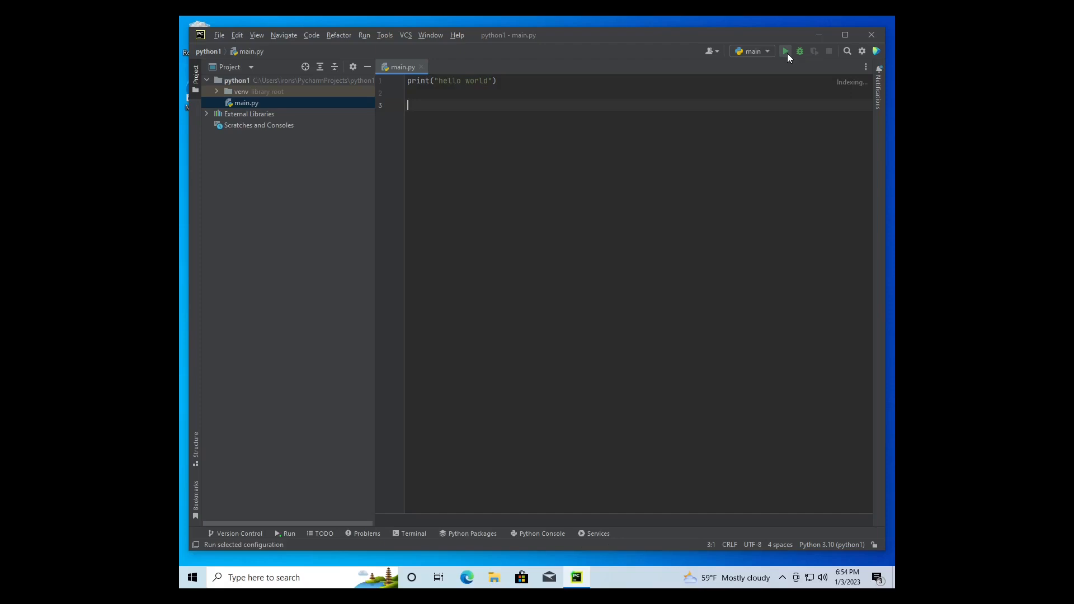